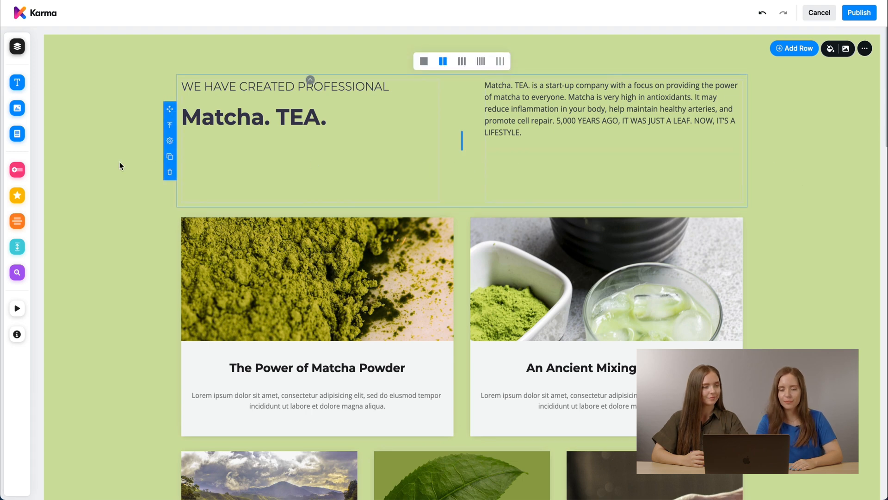
Insert a blank Create Your Own section between the green card section and the farmer testimonial
click(28, 108)
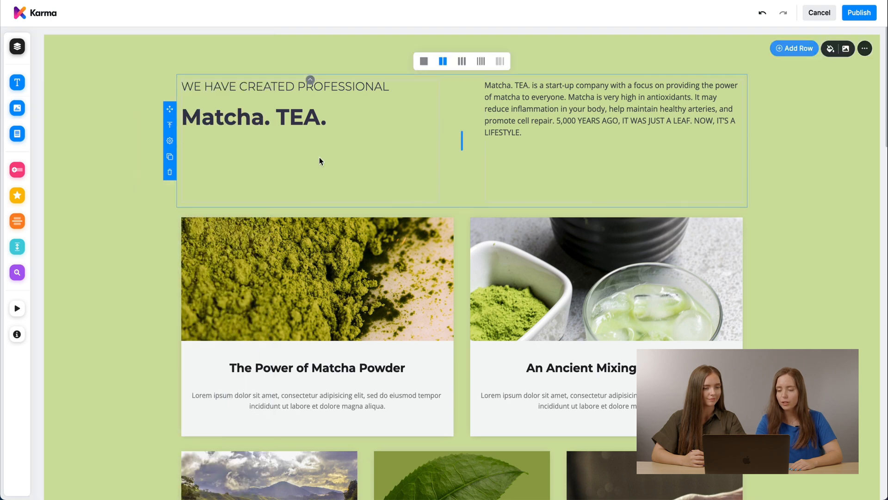
scroll(319, 156, down, 5)
scroll(319, 159, down, 8)
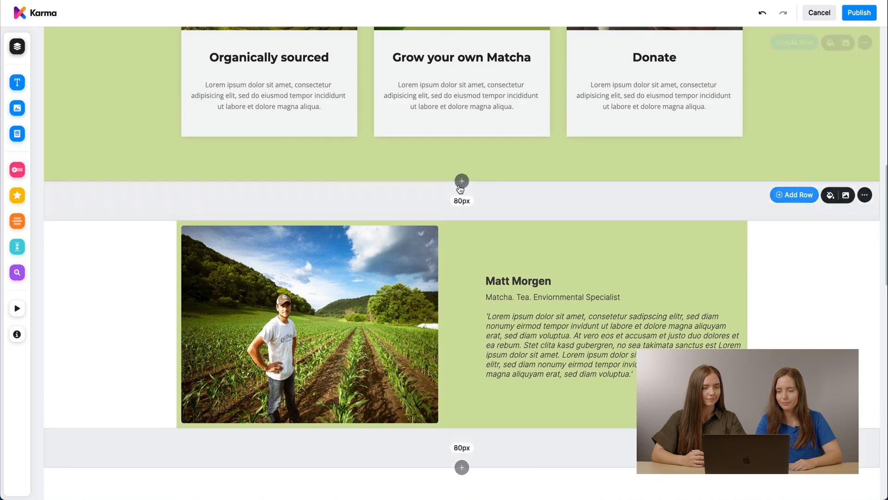
click(461, 181)
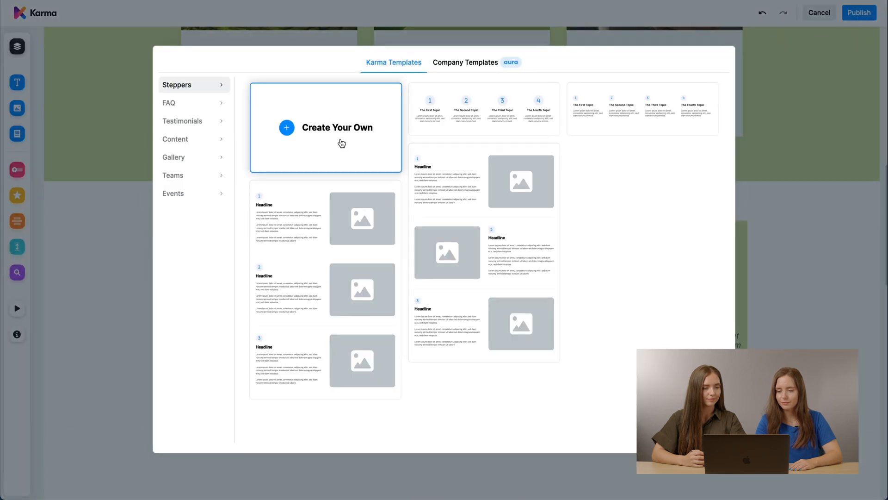
click(341, 141)
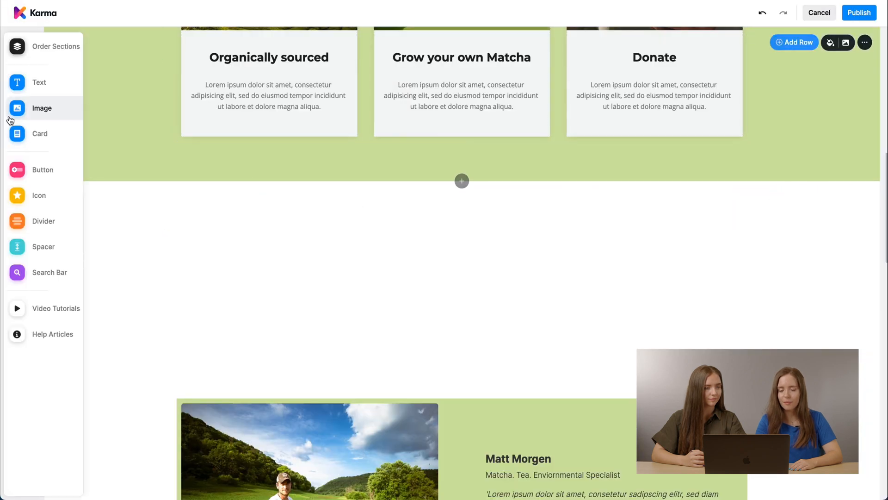
Add a wide rounded-corner image and a wide square-corner image side by side in the new blank section
mouse_move(40, 111)
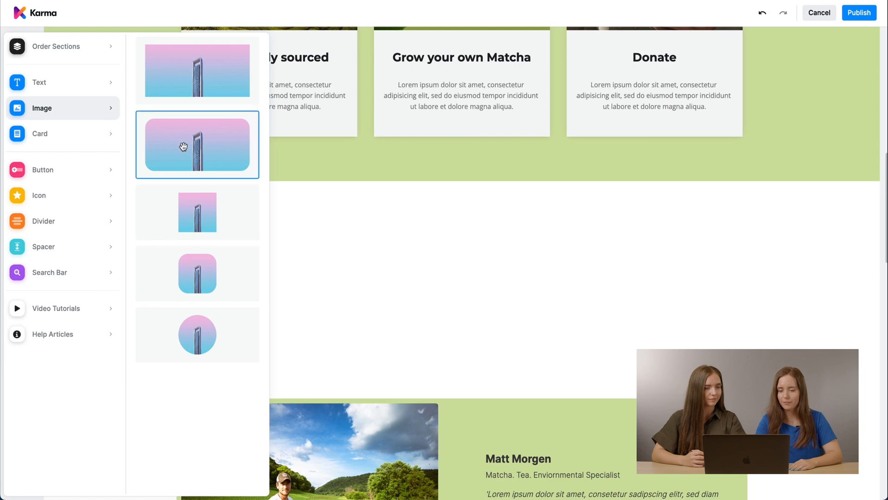
drag(184, 147, 264, 379)
mouse_move(19, 108)
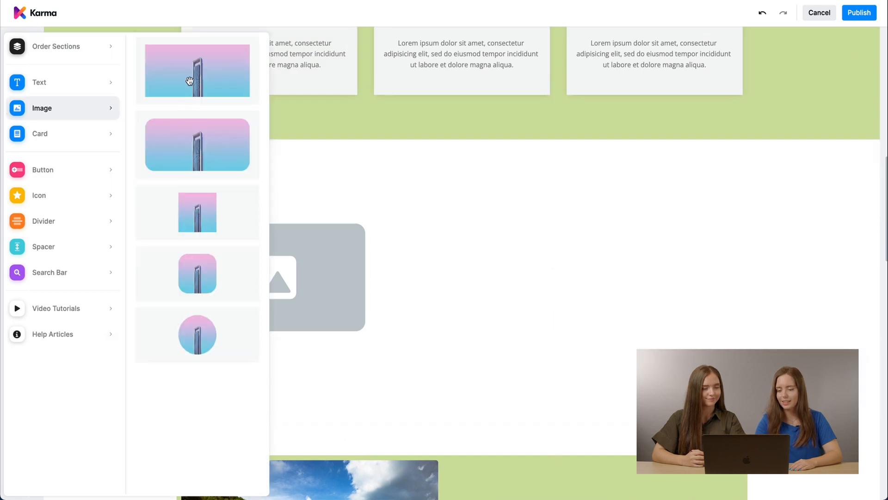
drag(194, 69, 421, 405)
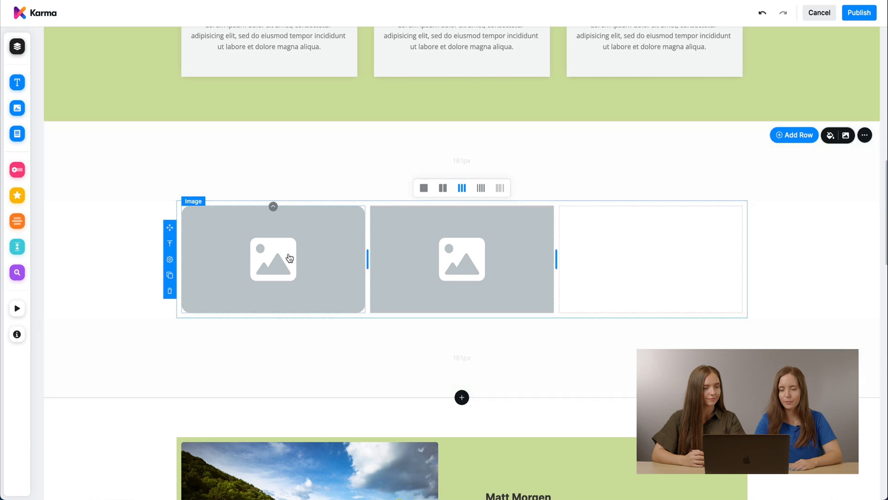
Fill the rounded placeholder with the misty tea-field photo from Aura Images, searching "tea" with Landscape orientation and Green colour filters
click(288, 255)
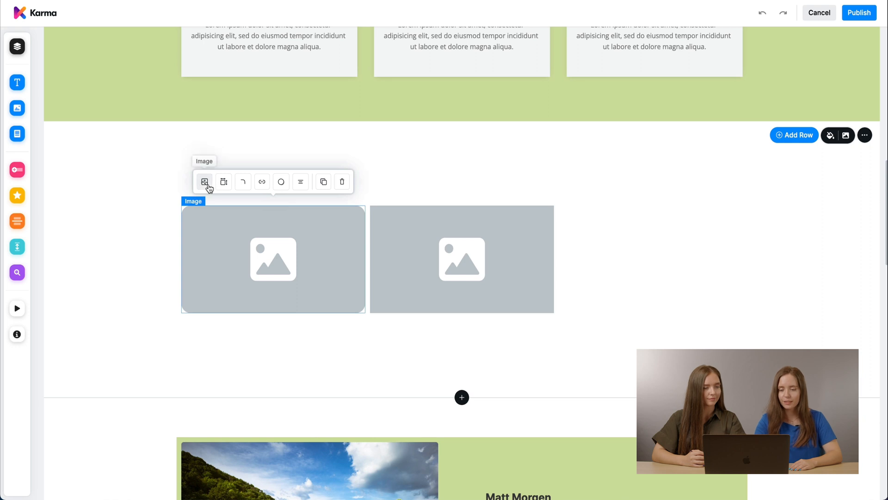
click(204, 182)
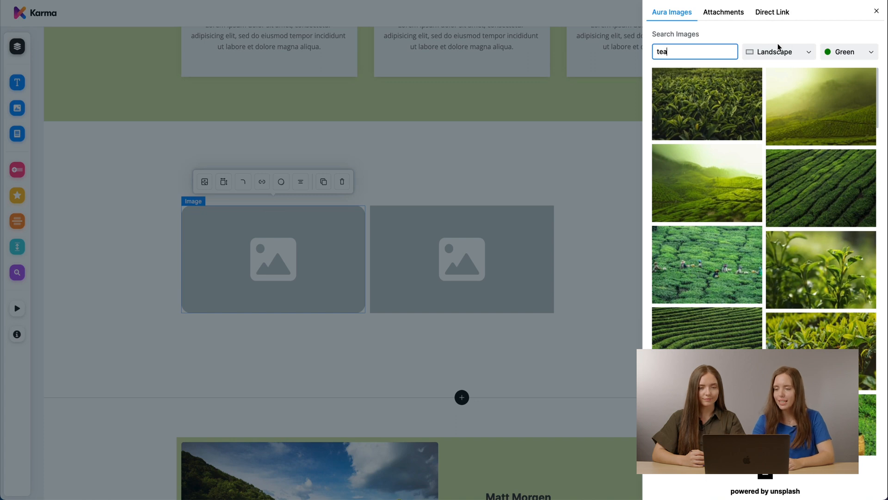
click(809, 54)
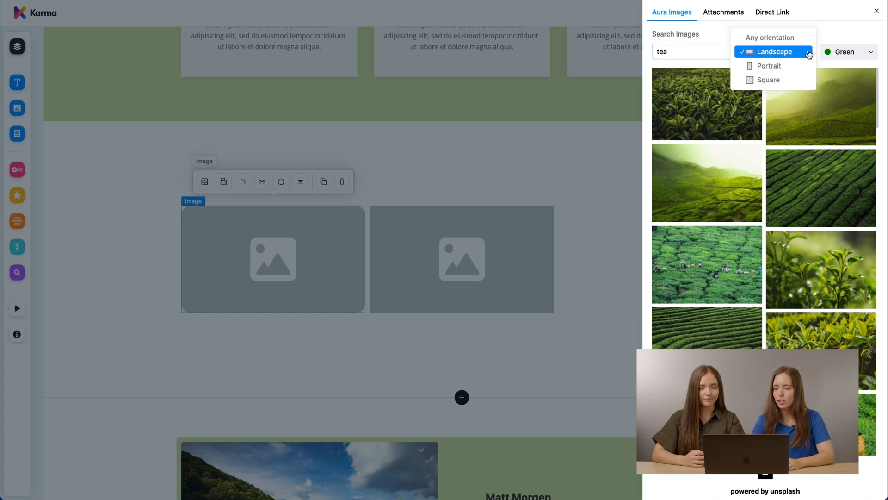
click(777, 54)
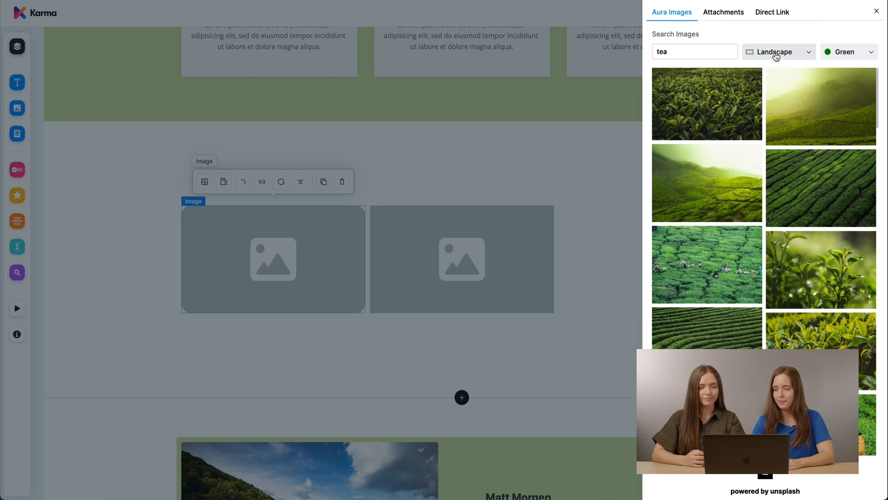
click(837, 54)
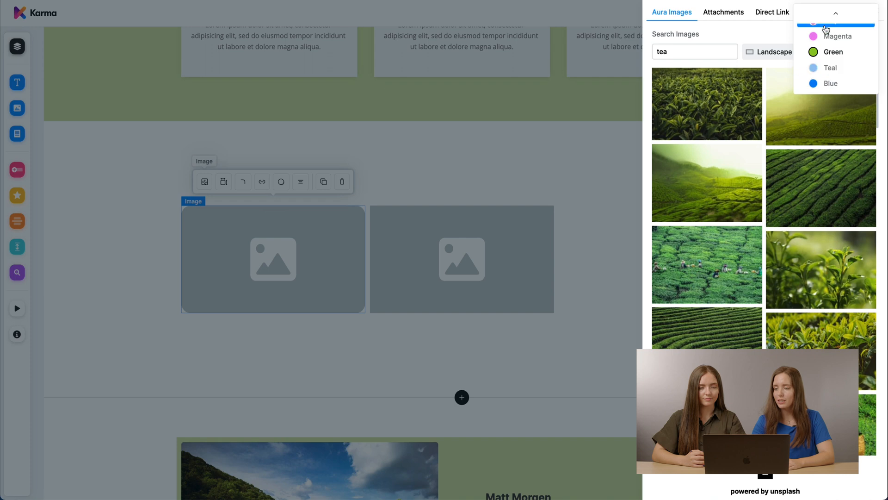
click(836, 54)
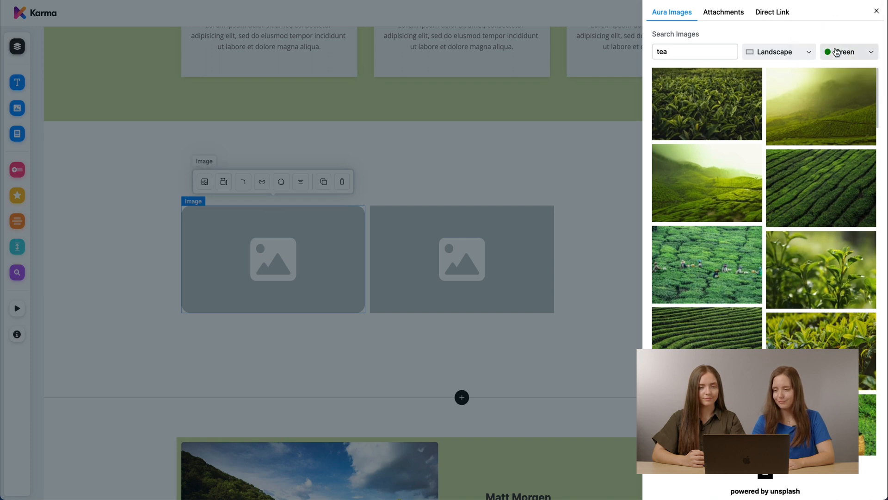
click(705, 195)
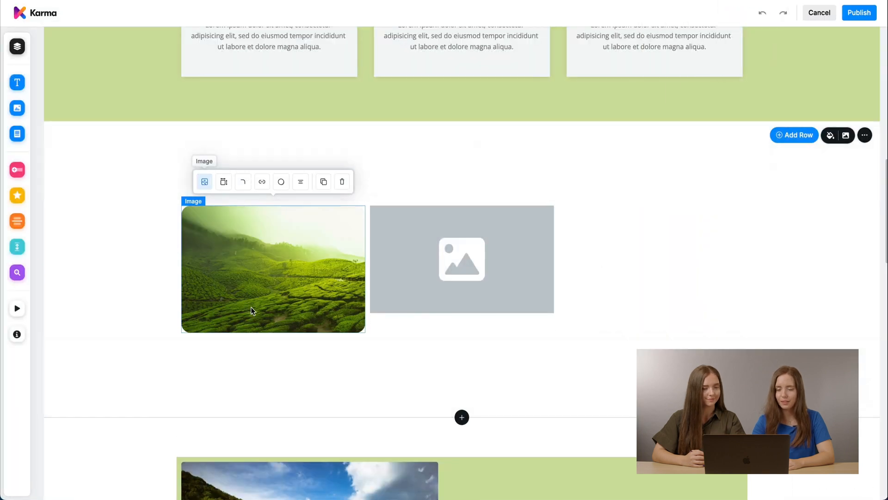
Fill the middle image placeholder with the piglets GIF by pasting and saving its direct link
click(465, 263)
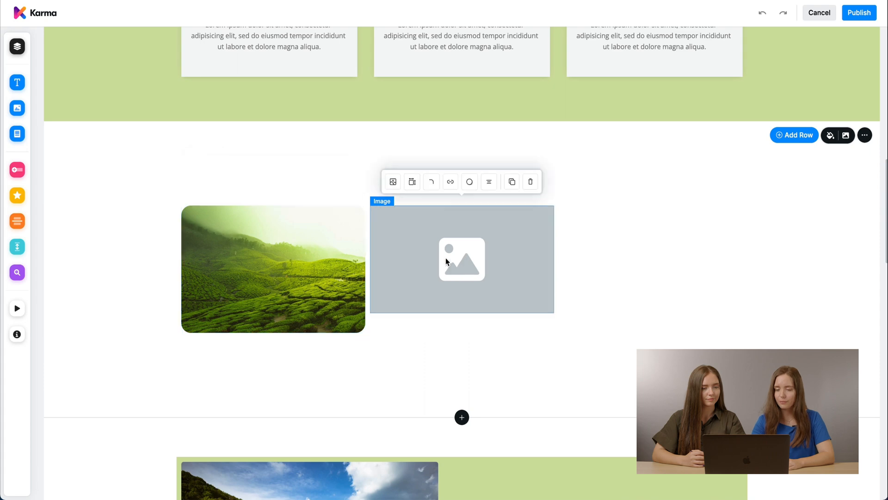
click(393, 182)
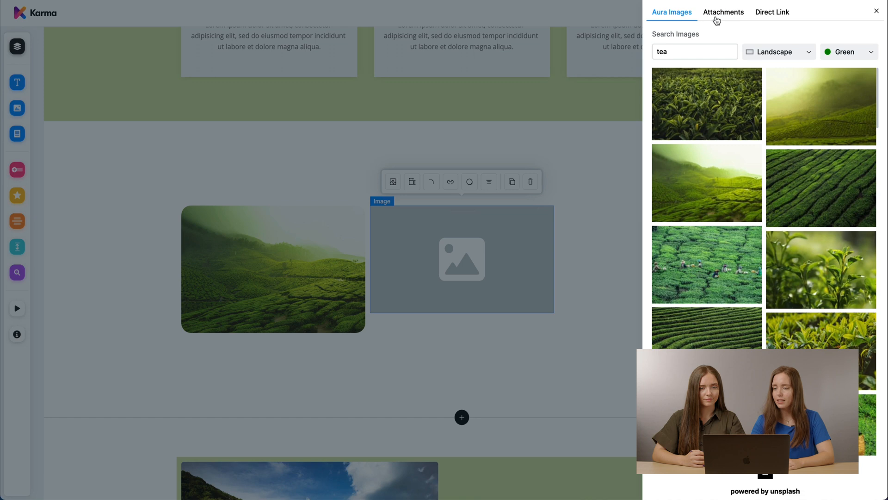
click(764, 17)
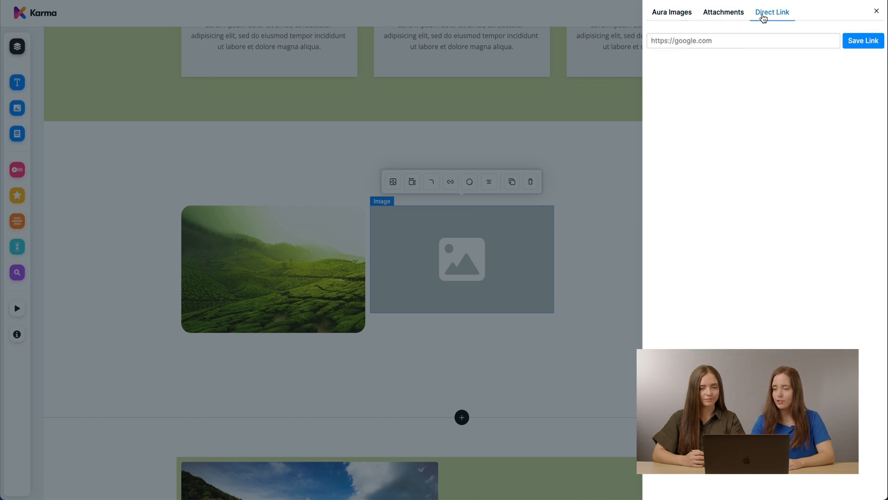
click(716, 40)
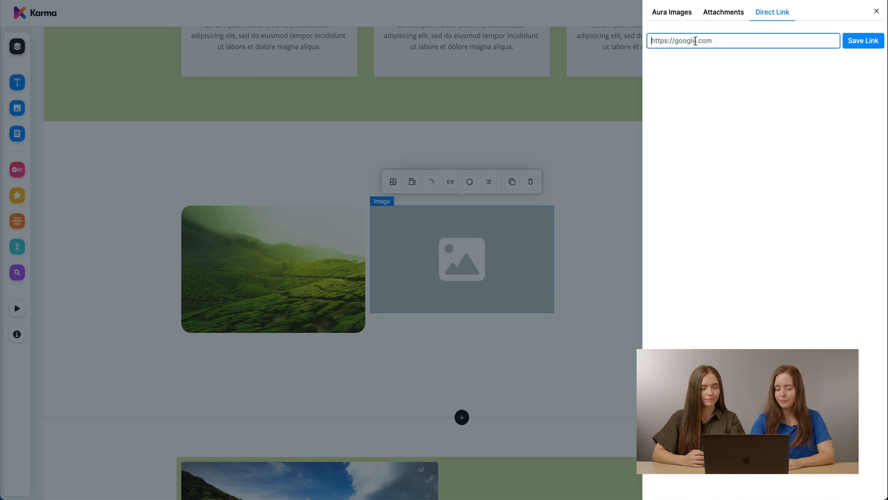
key(ctrl+v)
click(864, 41)
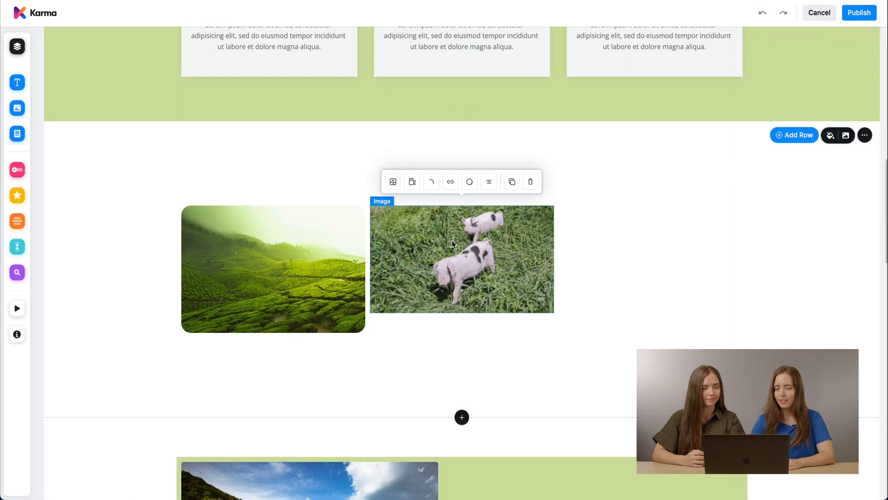
Set the piglets image's height to 260 px, leaving the width on auto
scroll(452, 241, down, 1)
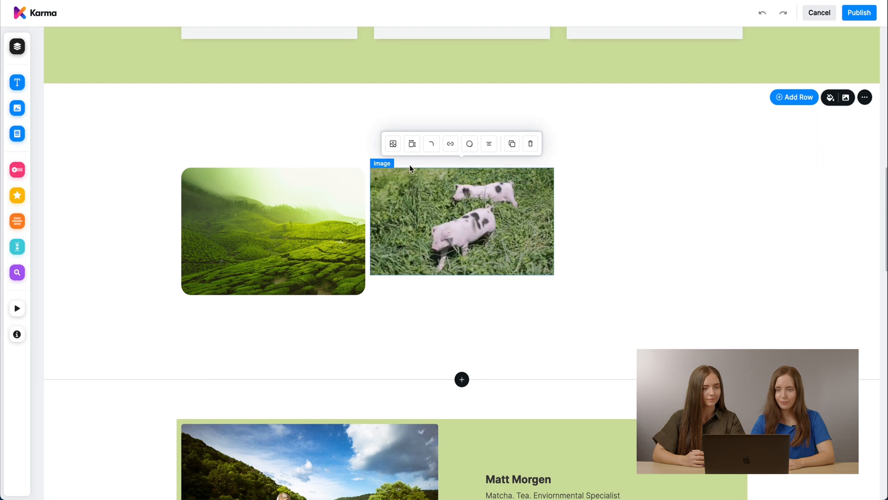
click(412, 145)
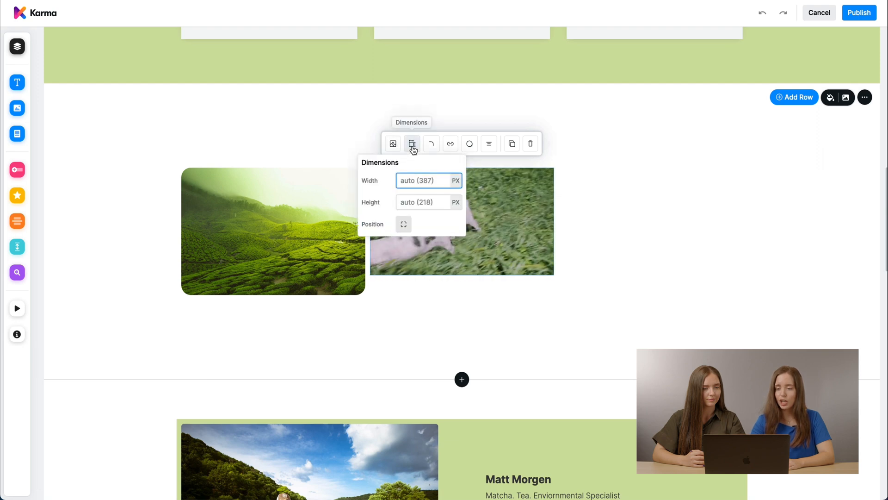
click(425, 203)
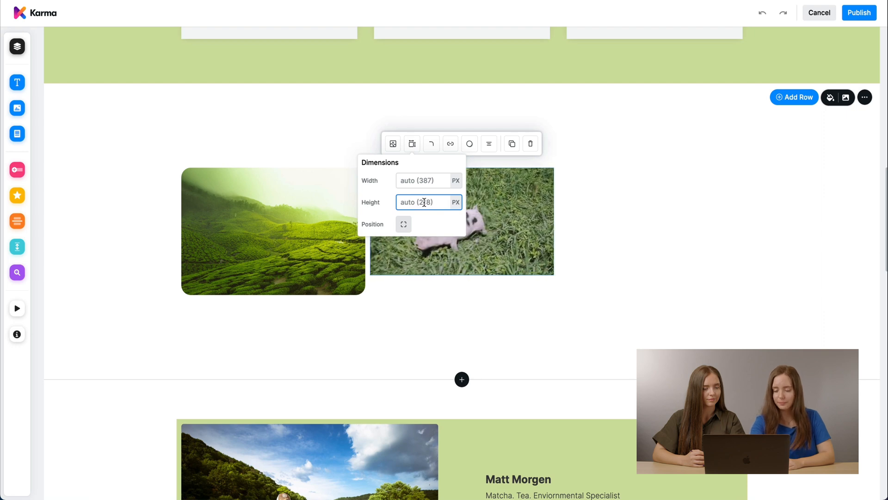
text(26)
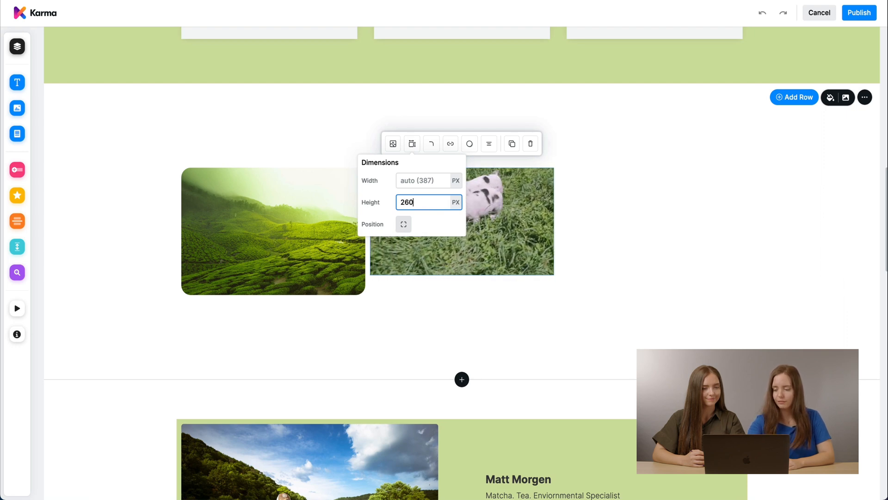
text(0)
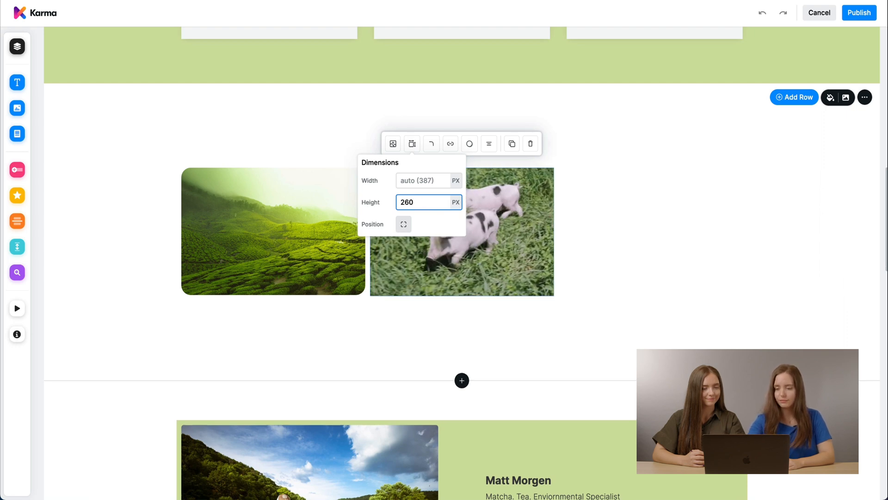
Set the piglets image's rounded corners to 20
click(430, 144)
key(BackSpace)
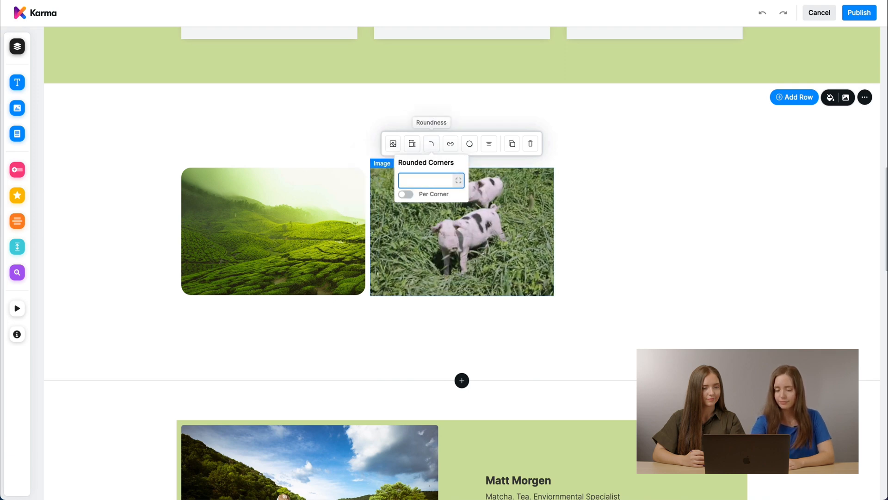
text(20)
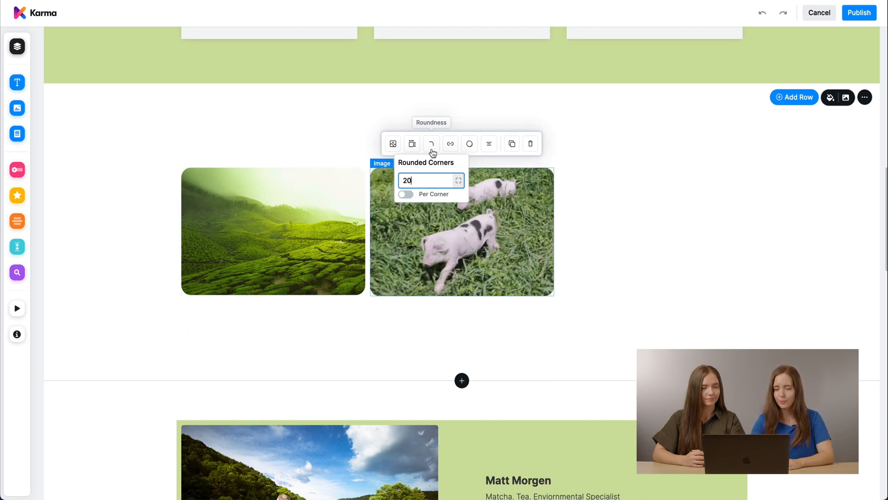
click(492, 204)
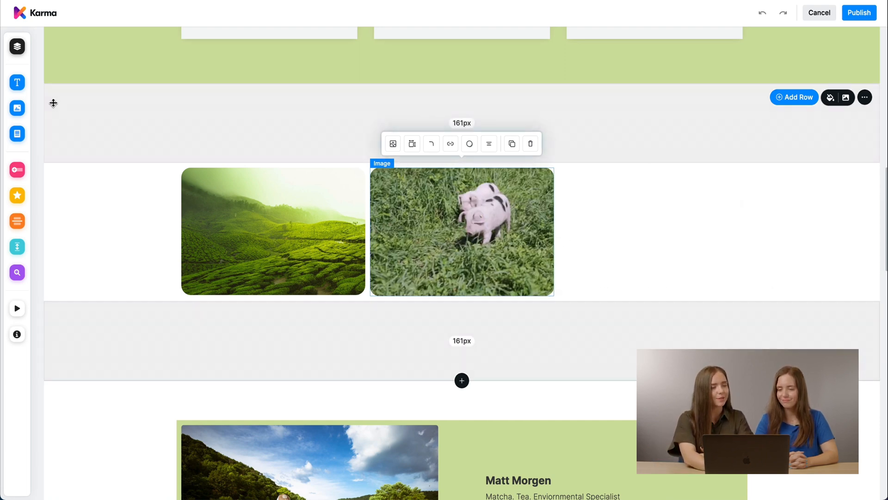
Add a circular image in the empty third column and fill it with the close-up tea plant photo from Aura Images
mouse_move(35, 116)
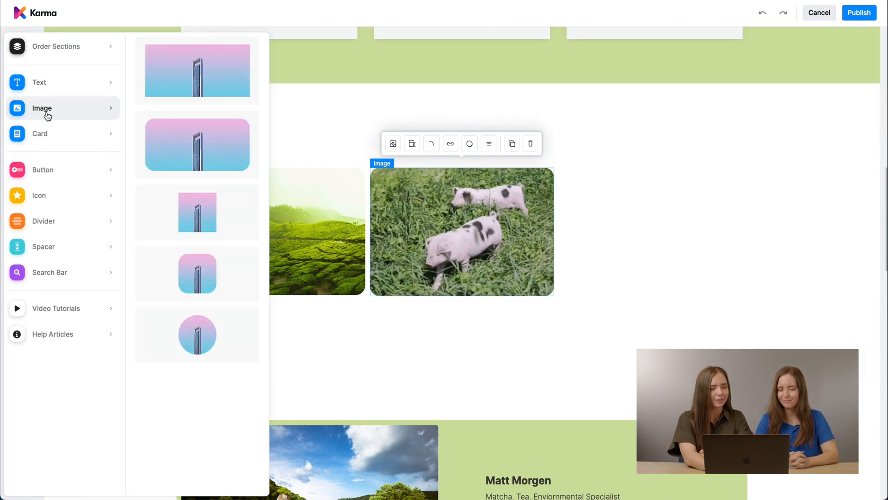
drag(218, 331, 654, 361)
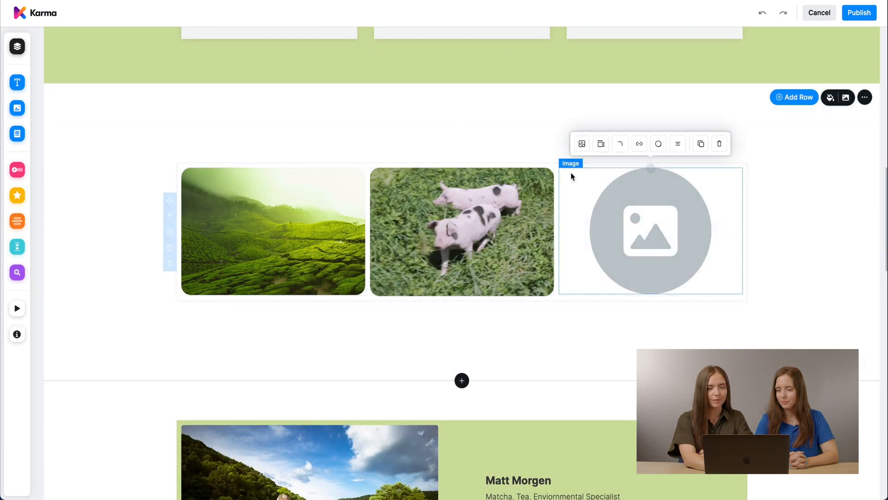
click(582, 145)
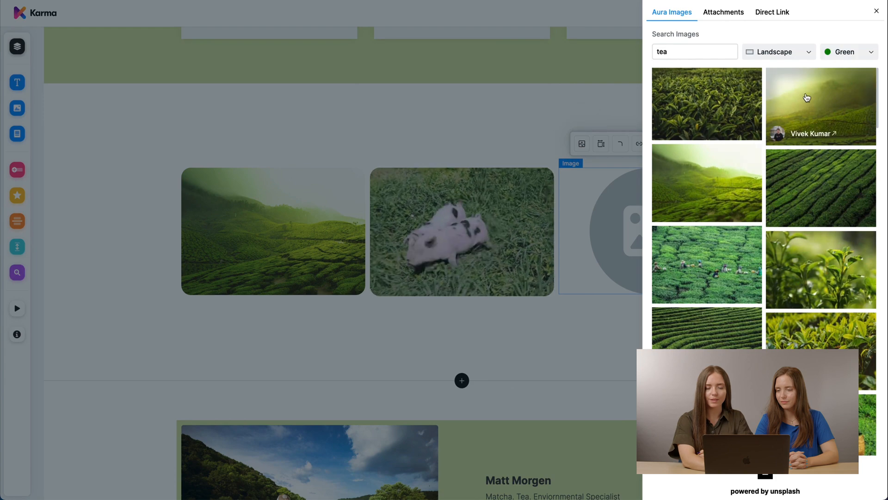
scroll(826, 215, down, 4)
scroll(826, 214, up, 4)
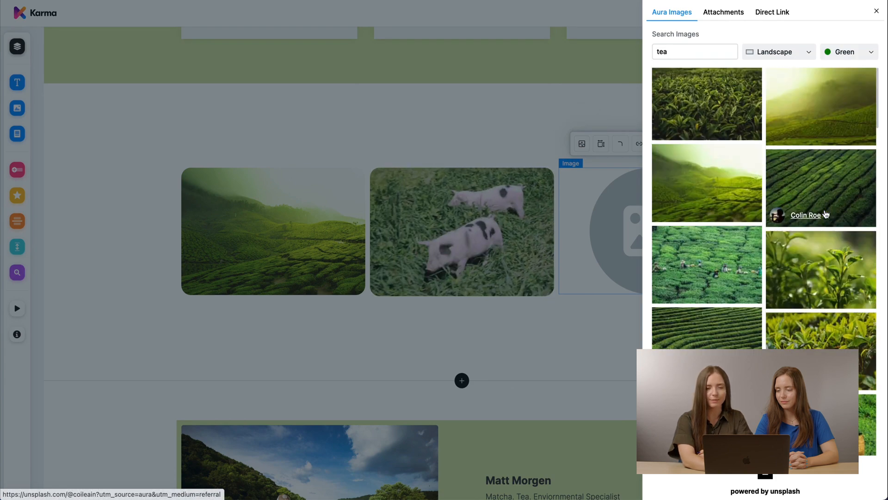
click(835, 271)
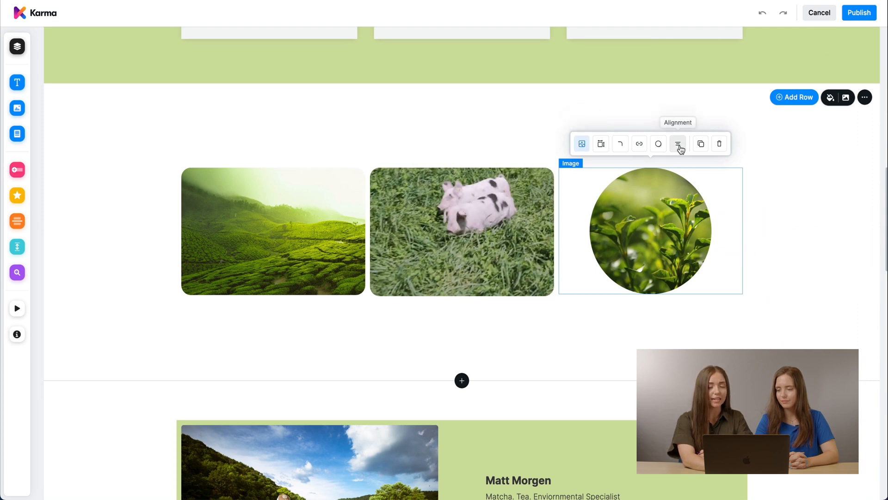
Try right and left alignment on the circular tea plant image, returning it to centre
click(680, 146)
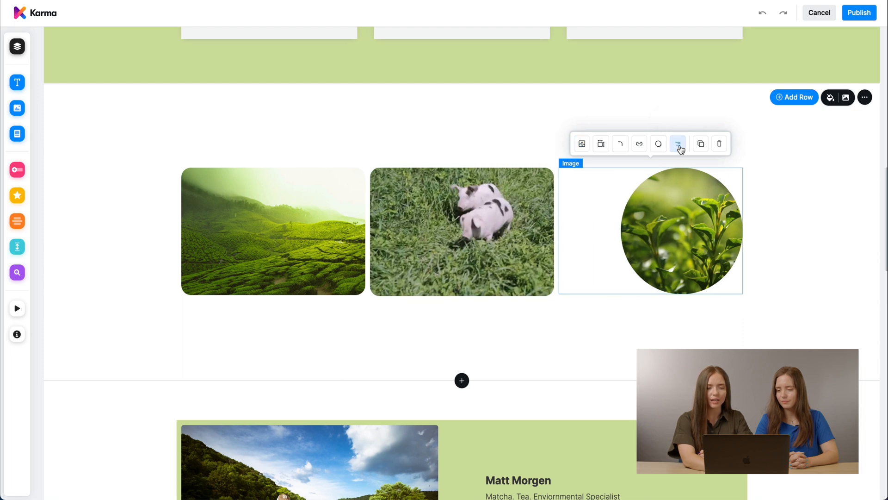
click(679, 147)
click(679, 146)
click(679, 146)
click(680, 147)
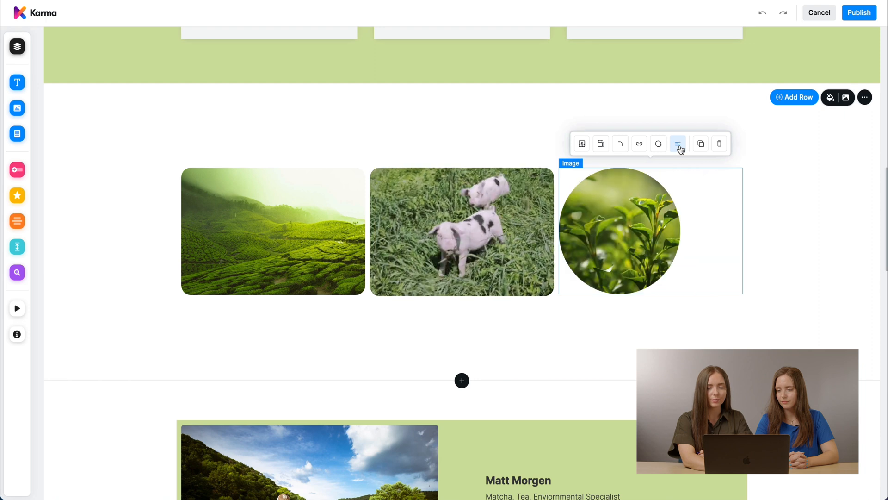
click(680, 147)
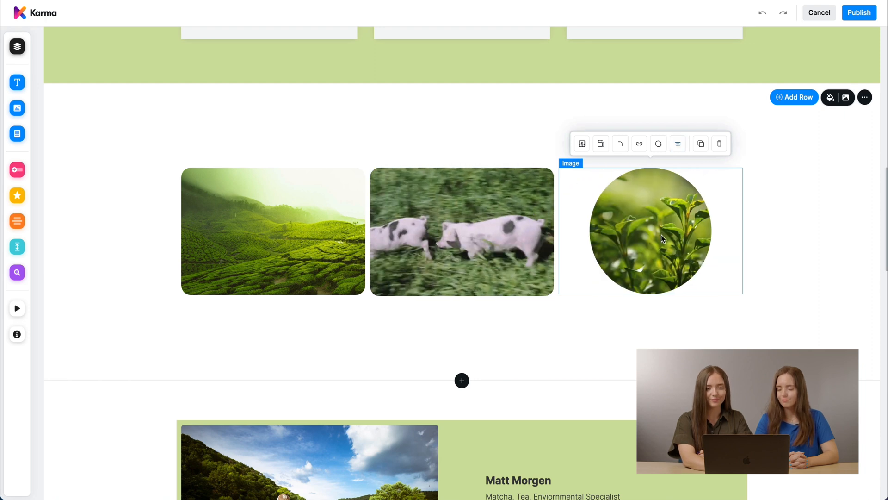
Review the box shadow choices for the circular tea plant image, keeping No Shadow
click(659, 145)
click(693, 181)
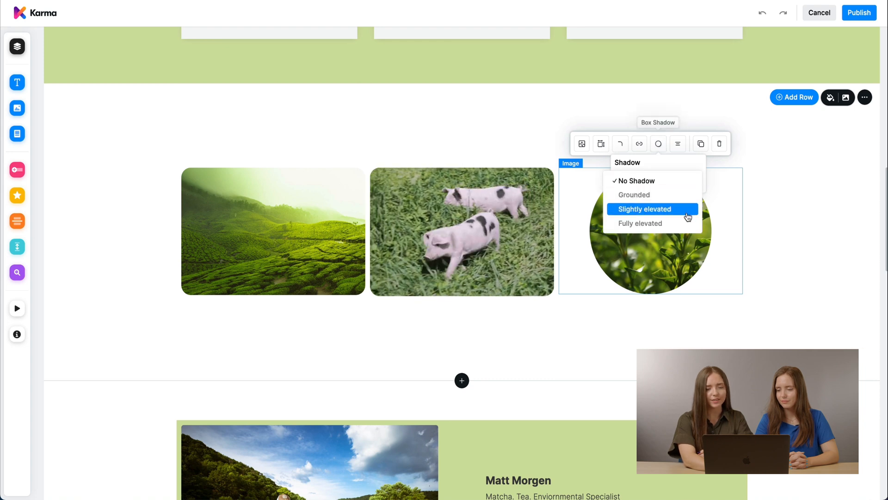
click(659, 147)
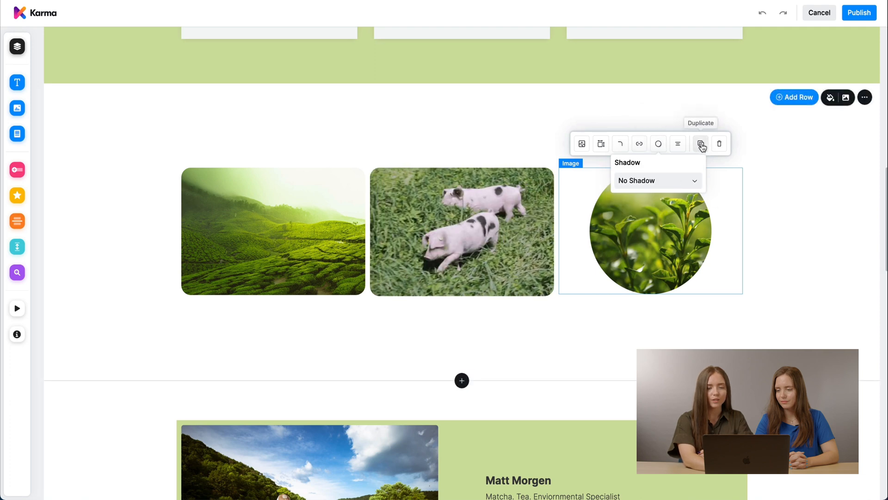
click(679, 234)
Duplicate the circular tea plant image in the third column and delete the copy
click(700, 150)
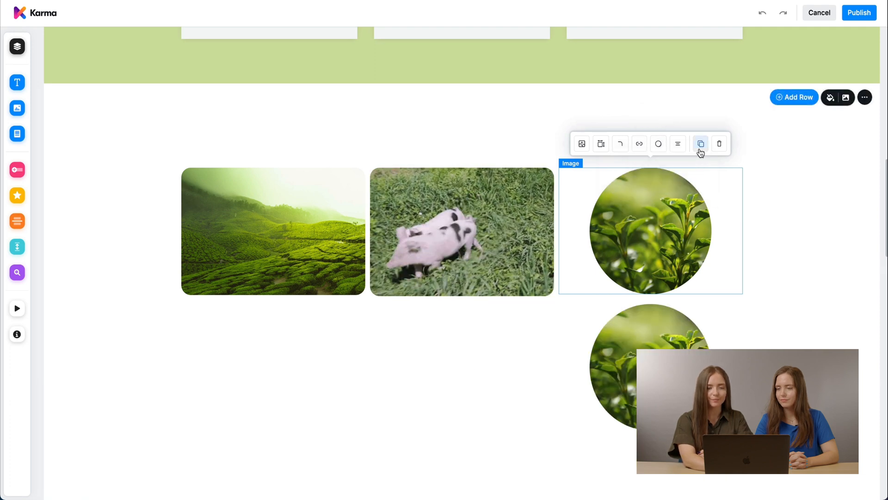
click(672, 341)
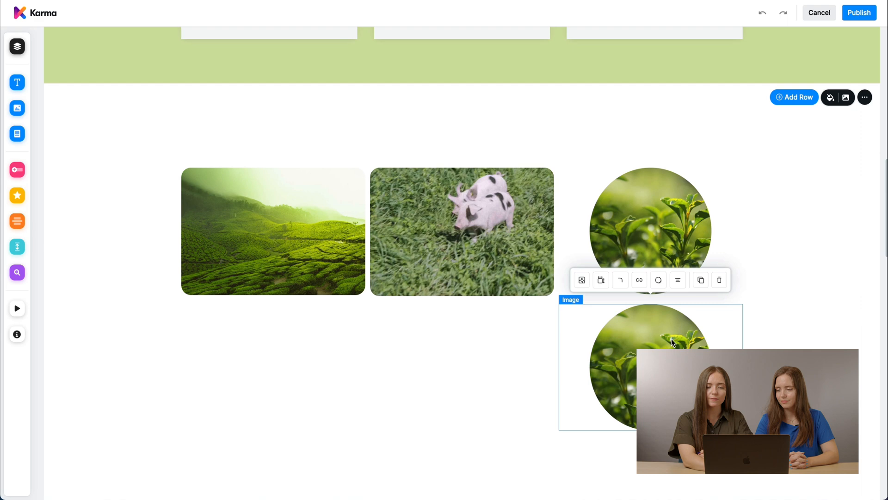
click(720, 283)
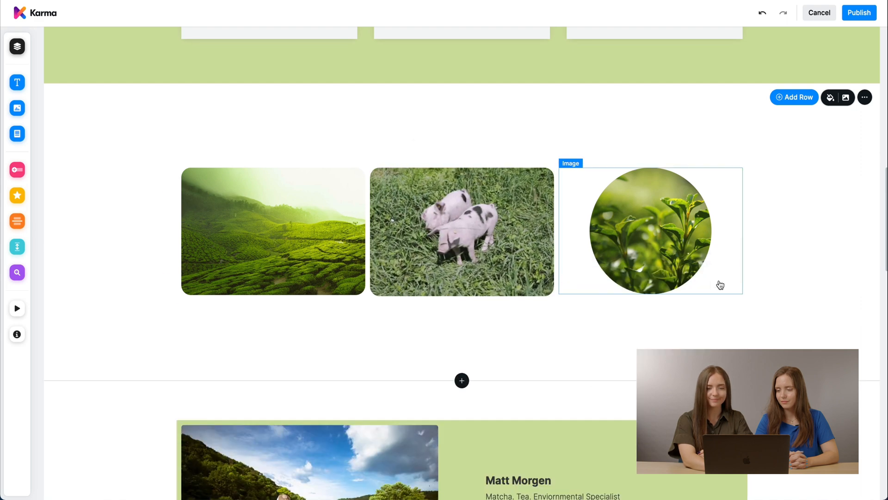
Look through the page search, attachment, direct link and email link types for the circular tea plant image
click(664, 219)
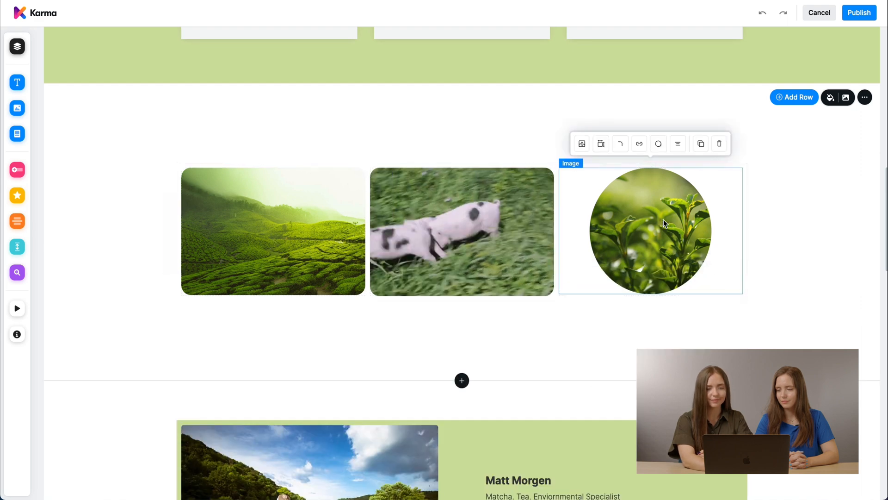
click(639, 147)
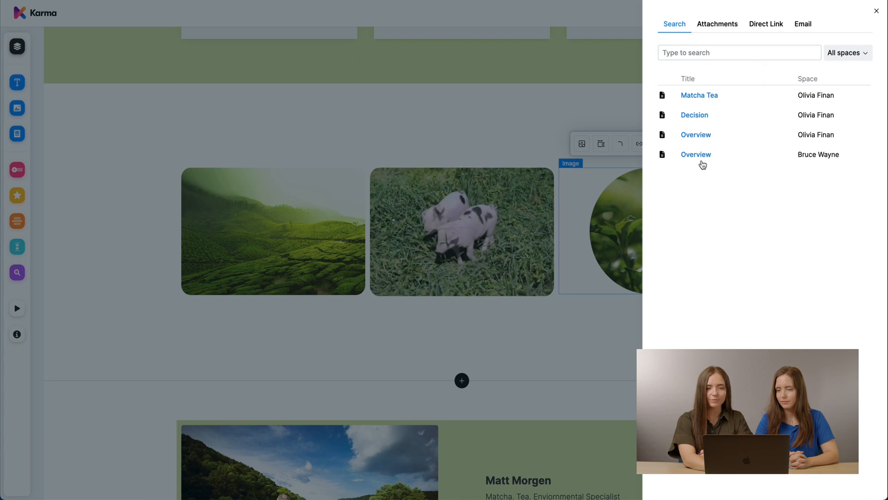
click(726, 26)
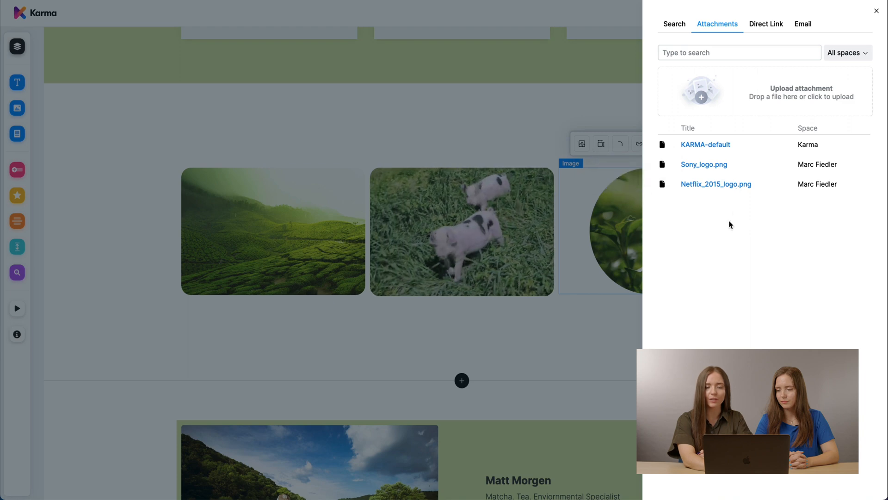
click(780, 28)
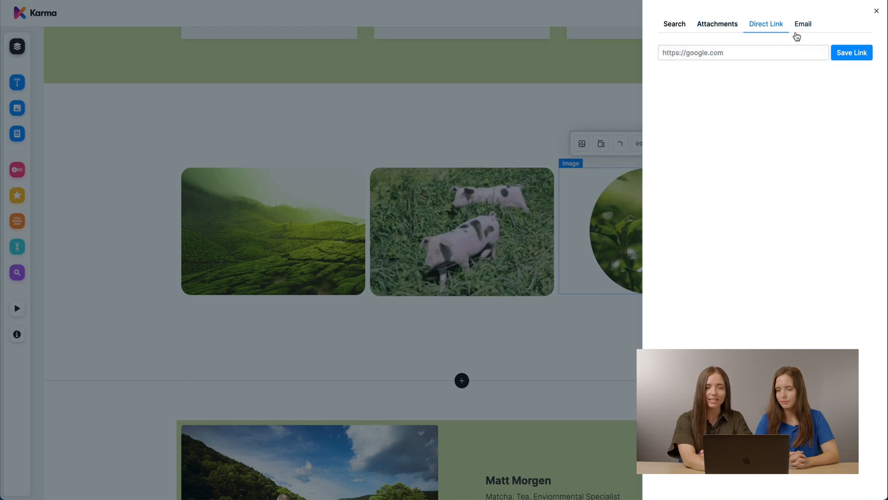
click(797, 36)
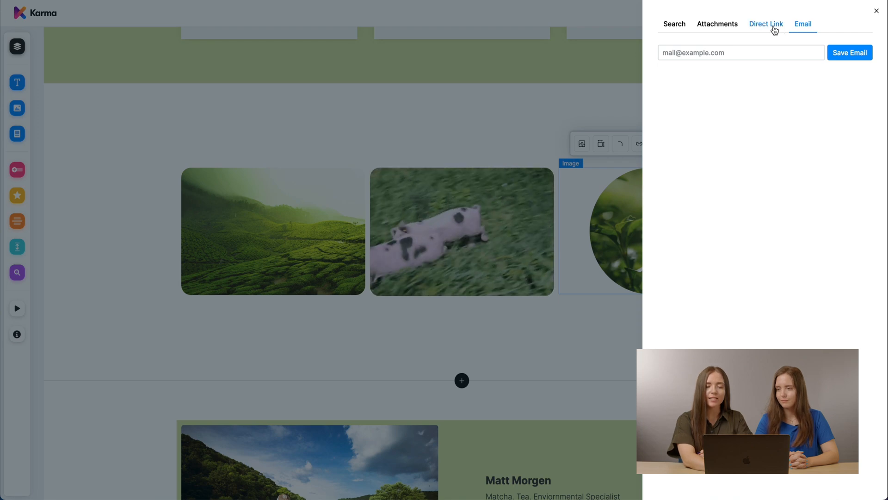
click(774, 30)
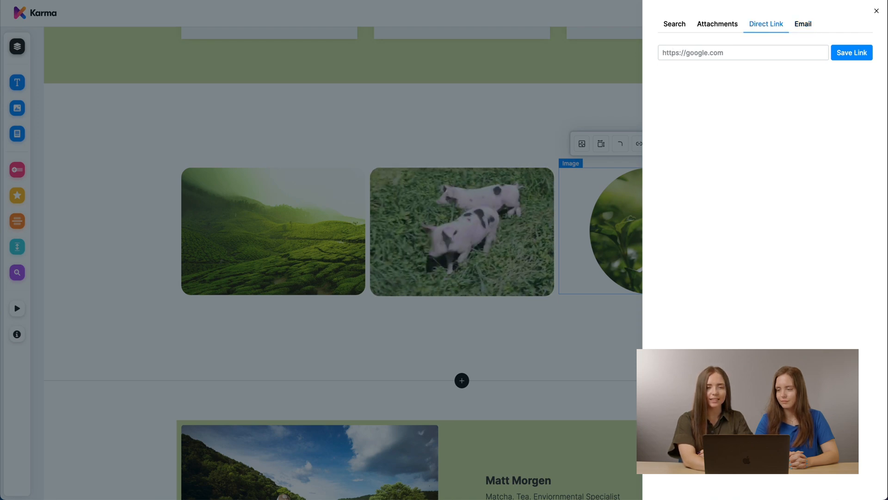
click(771, 54)
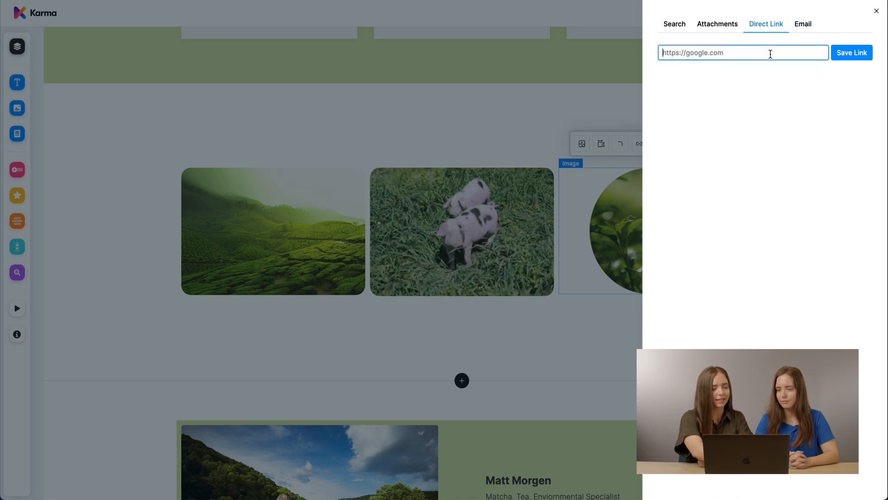
click(856, 61)
click(806, 253)
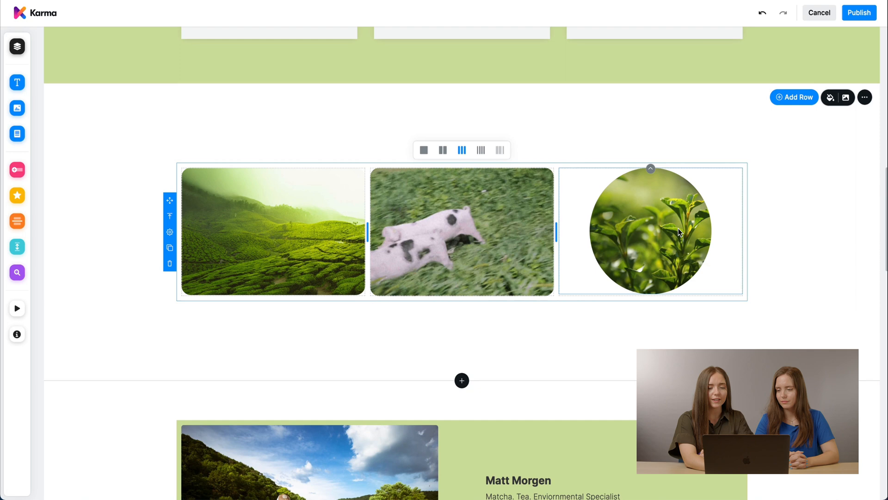
click(632, 254)
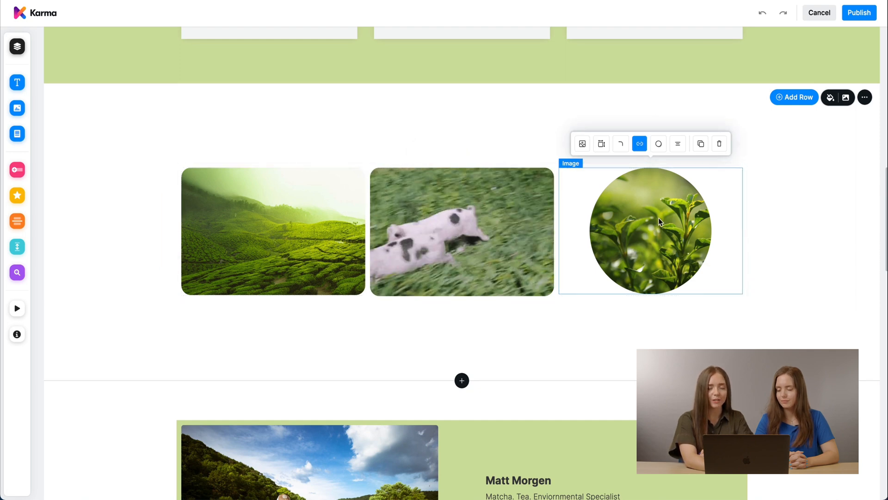
click(761, 226)
Publish the Karma layout changes and publish the Matcha Tea page in Confluence
click(858, 17)
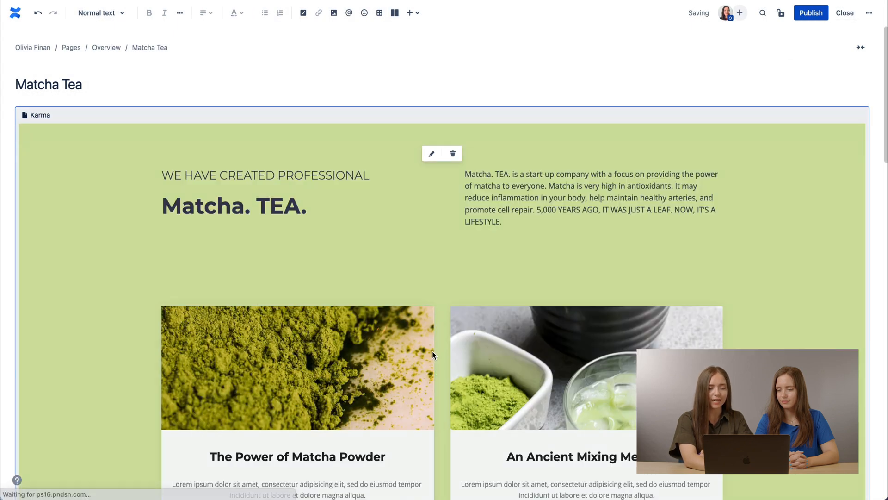
scroll(432, 350, down, 3)
scroll(433, 355, up, 3)
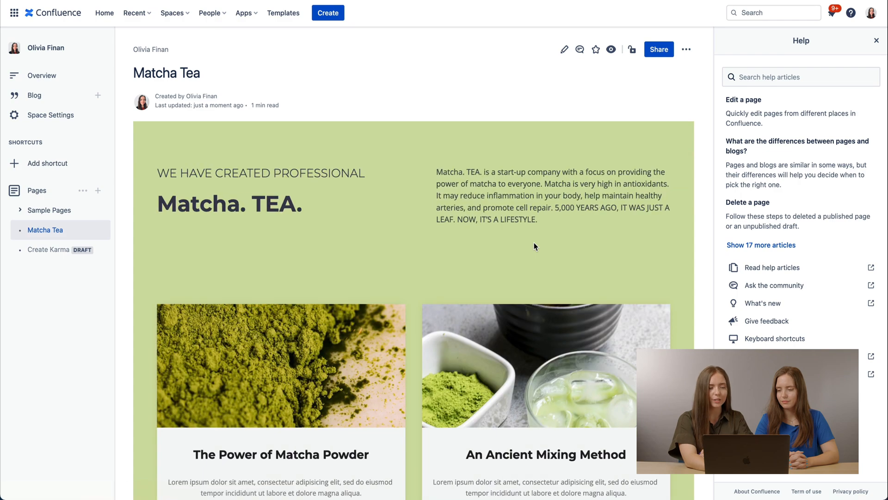
Test the link on the circular tea plant image in the published Matcha Tea page
scroll(534, 243, down, 9)
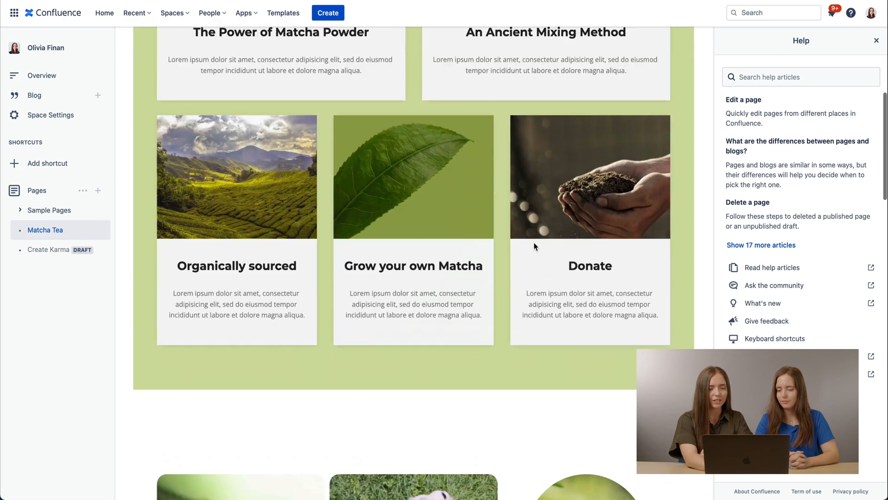
scroll(534, 243, down, 5)
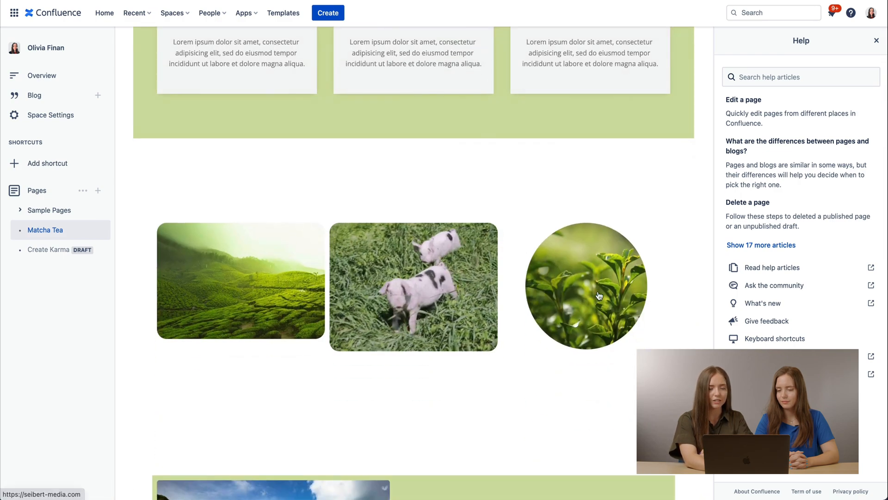
click(599, 296)
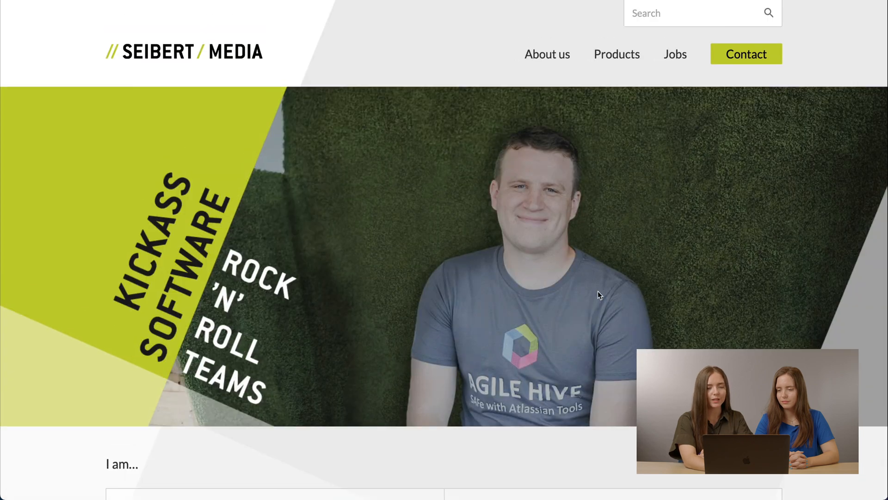